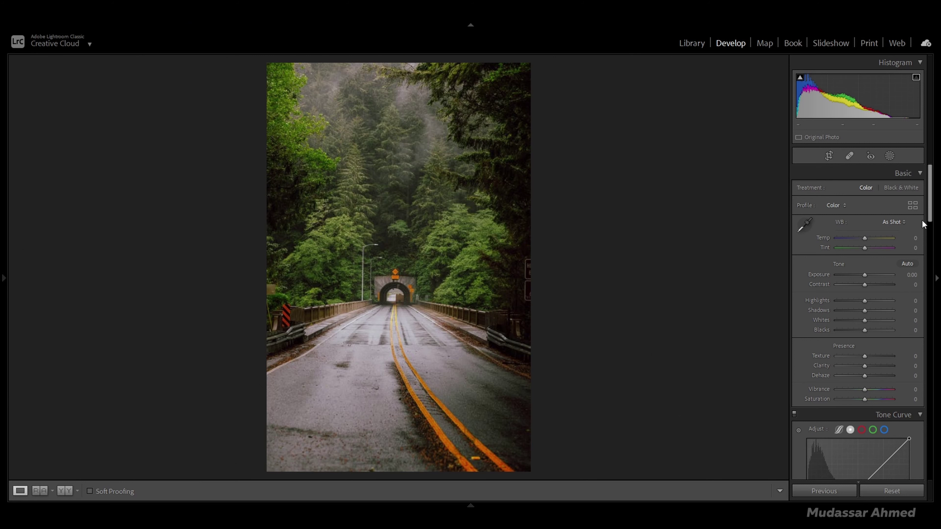
- Set Blue Primary hue and saturation to -100, Red hue to +100, and lower Red saturation to -55
{"action": "left_click_drag", "start_coordinate": [930, 219], "coordinate": [928, 366]}
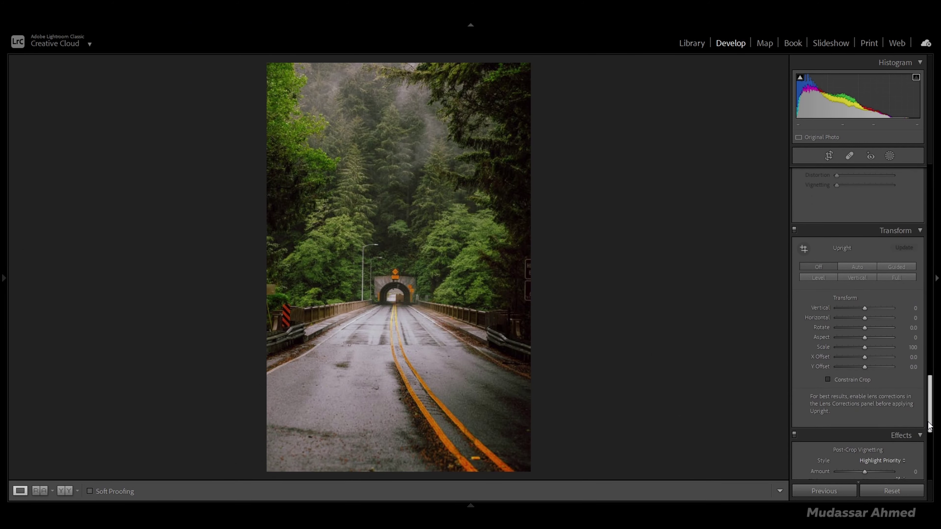
{"action": "scroll", "coordinate": [905, 427], "scroll_direction": "down", "scroll_amount": 10}
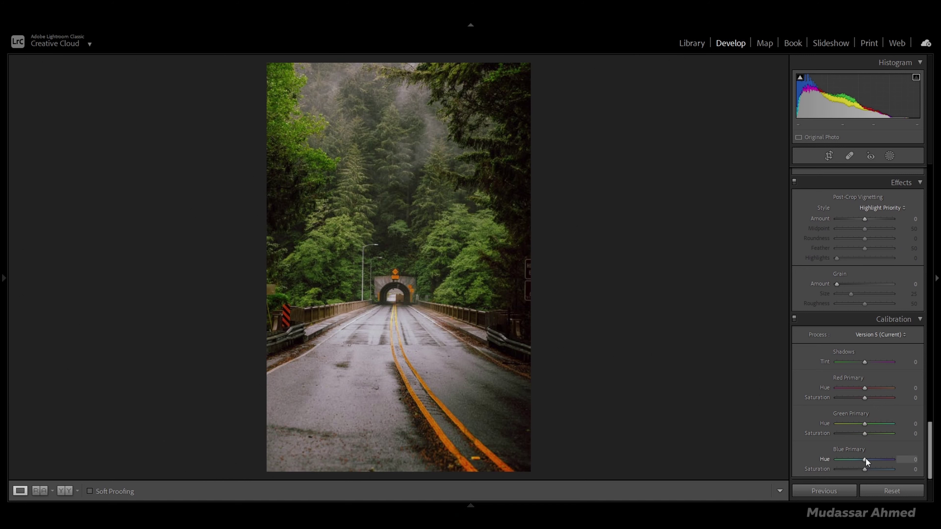
{"action": "left_click_drag", "start_coordinate": [865, 459], "coordinate": [822, 460]}
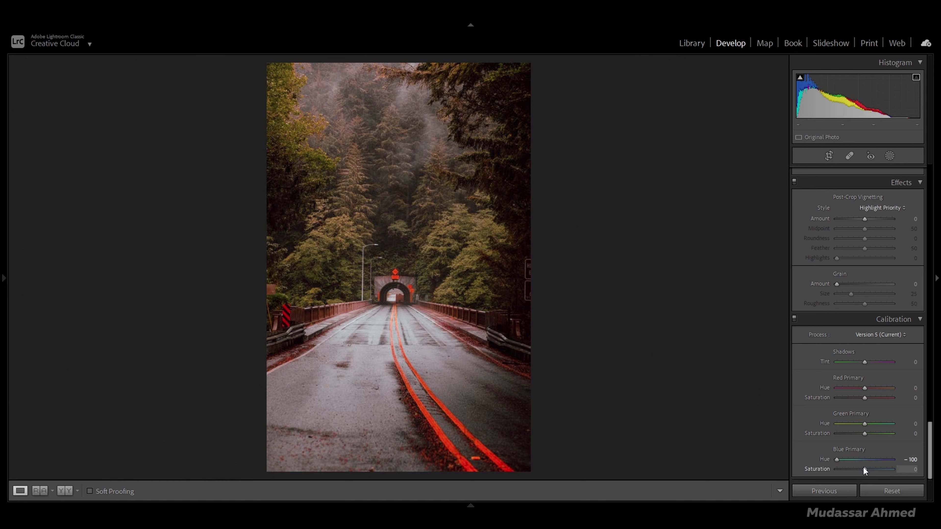
{"action": "left_click_drag", "start_coordinate": [866, 468], "coordinate": [820, 469]}
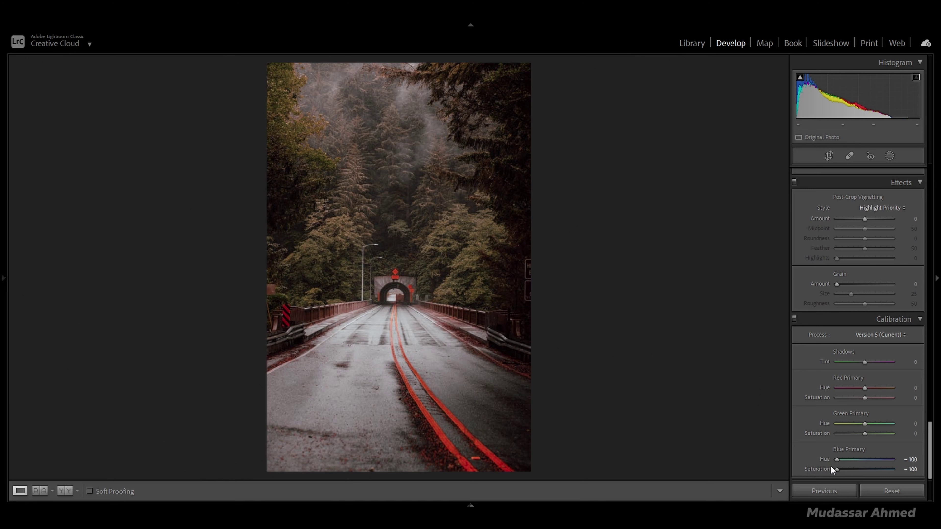
{"action": "left_click_drag", "start_coordinate": [866, 389], "coordinate": [898, 389]}
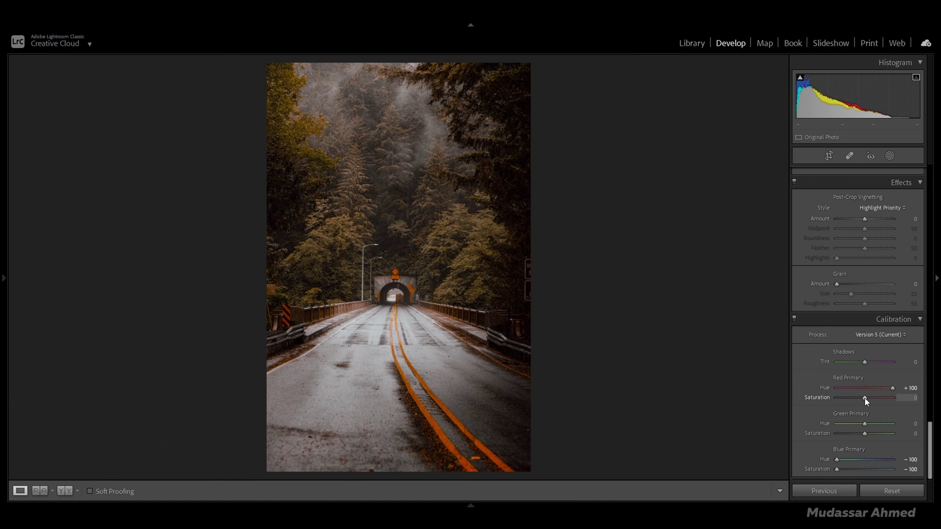
{"action": "key", "text": "shift+Down"}
{"action": "key", "text": "shift+Down"}
{"action": "key", "text": "shift+Down"}
- Set Green Primary hue to -28 and Shadows Tint to +16
{"action": "scroll", "coordinate": [865, 398], "scroll_direction": "down", "scroll_amount": 3}
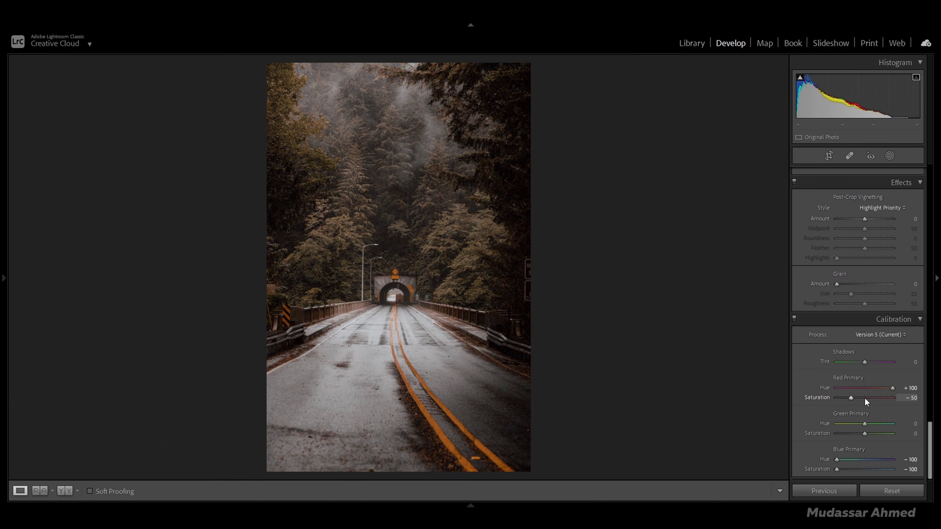
{"action": "scroll", "coordinate": [864, 398], "scroll_direction": "down", "scroll_amount": 1}
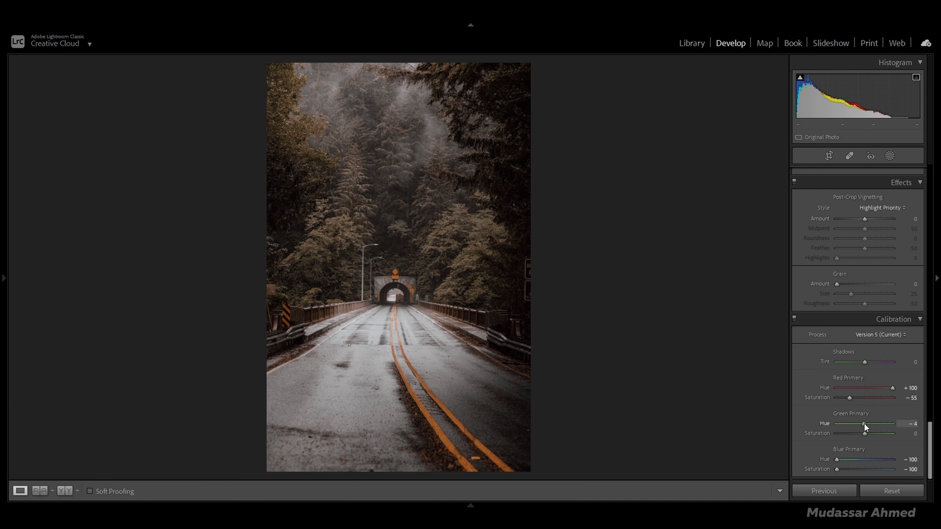
{"action": "left_click_drag", "start_coordinate": [863, 424], "coordinate": [857, 424]}
{"action": "left_click_drag", "start_coordinate": [865, 363], "coordinate": [869, 368]}
{"action": "left_click", "coordinate": [911, 362]}
{"action": "key", "text": "Down"}
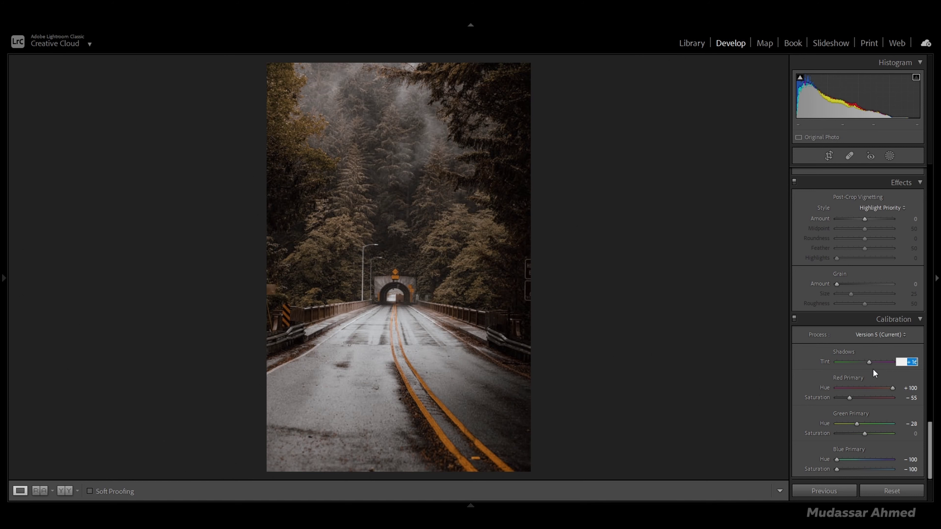
{"action": "scroll", "coordinate": [930, 443], "scroll_direction": "up", "scroll_amount": 1}
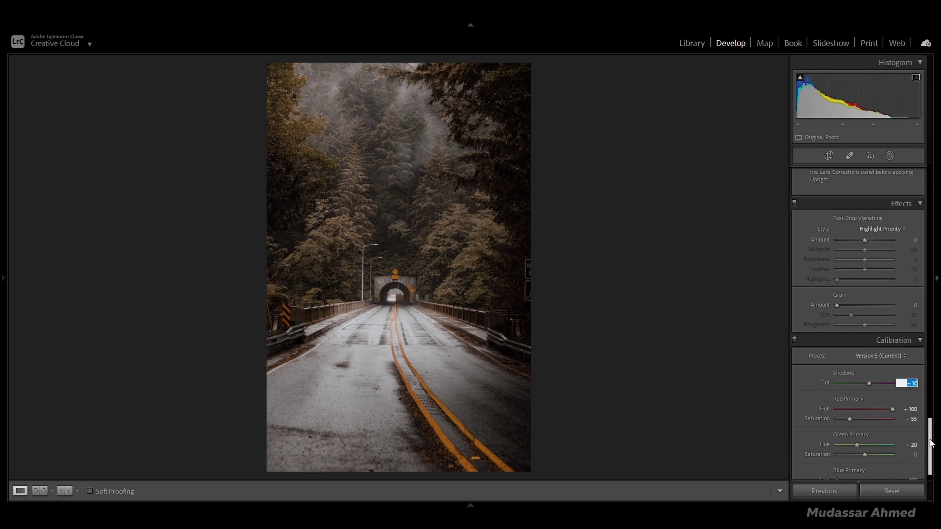
{"action": "left_click_drag", "start_coordinate": [931, 443], "coordinate": [926, 179]}
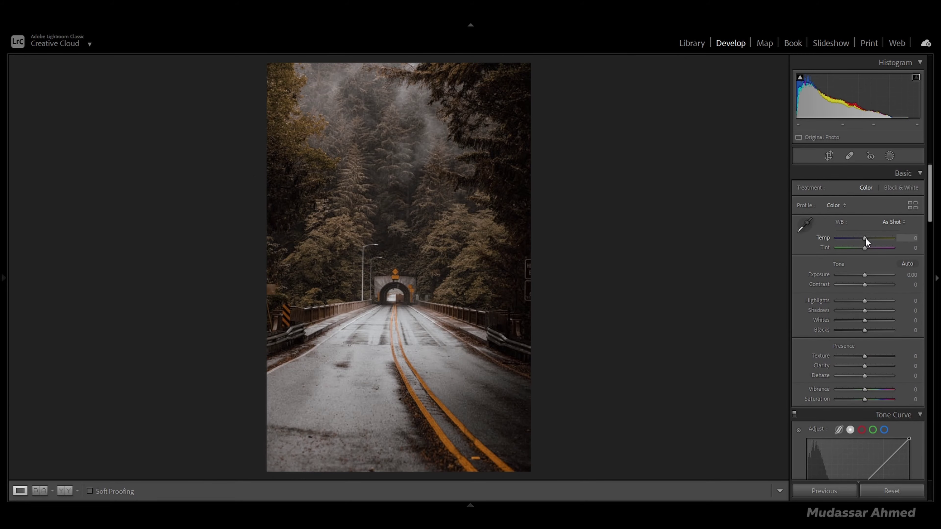
- Set white balance Temp to -4 and Tint to -40
{"action": "left_click_drag", "start_coordinate": [866, 239], "coordinate": [865, 239]}
{"action": "scroll", "coordinate": [865, 241], "scroll_direction": "down", "scroll_amount": 5}
{"action": "scroll", "coordinate": [867, 242], "scroll_direction": "down", "scroll_amount": 10}
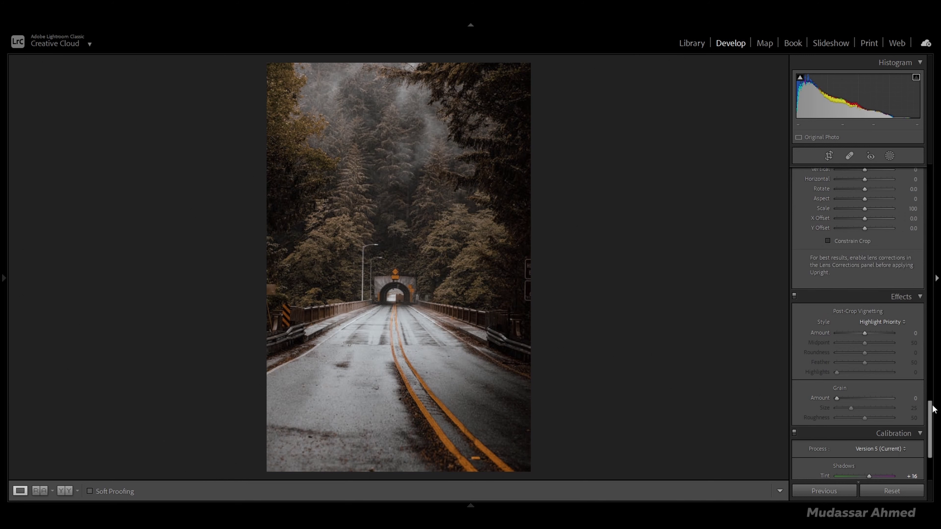
{"action": "left_click_drag", "start_coordinate": [931, 408], "coordinate": [931, 160]}
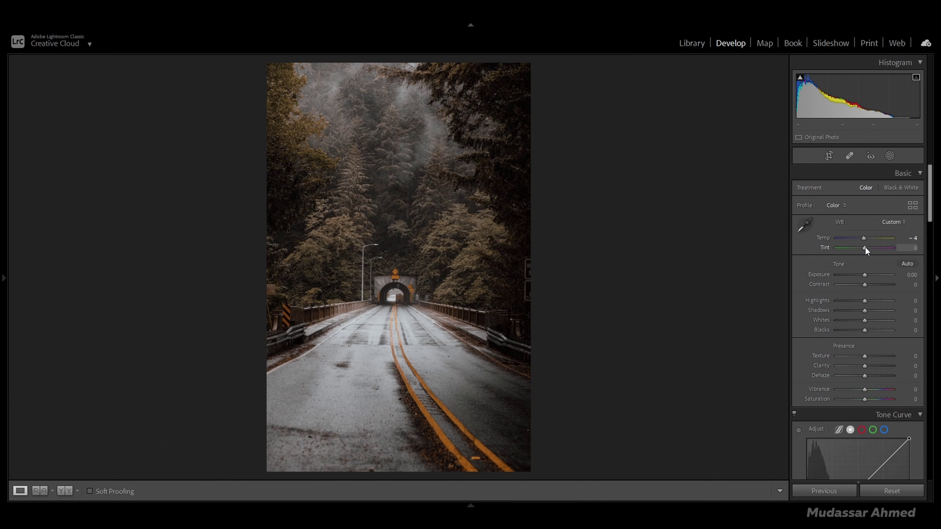
{"action": "left_click_drag", "start_coordinate": [865, 247], "coordinate": [855, 248]}
{"action": "left_click", "coordinate": [917, 248]}
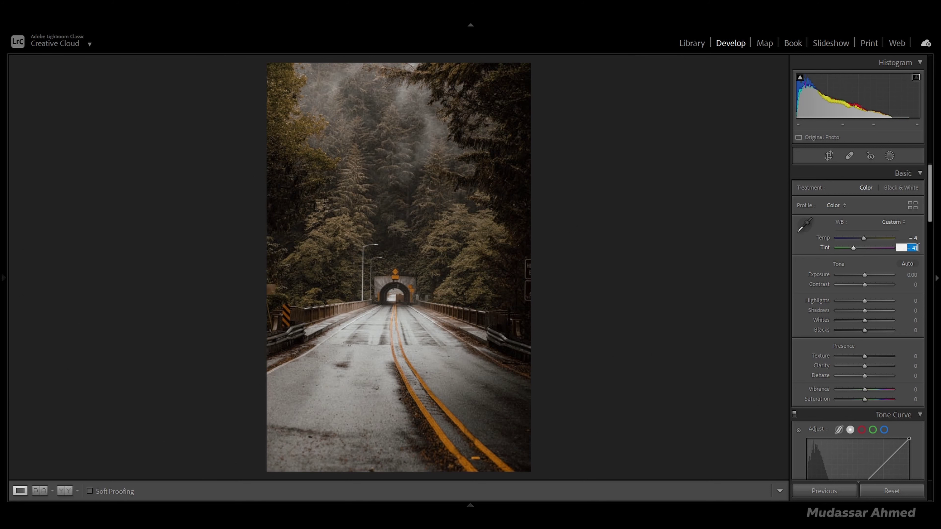
{"action": "key", "text": "Up"}
- Set Contrast +21, Highlights -100, Shadows +100 and Whites +23
{"action": "left_click_drag", "start_coordinate": [931, 217], "coordinate": [931, 225]}
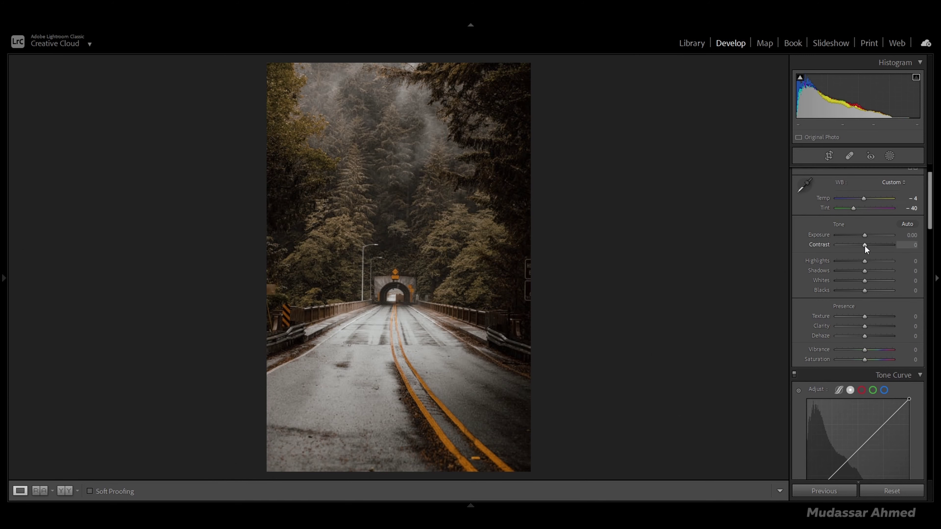
{"action": "left_click_drag", "start_coordinate": [865, 246], "coordinate": [871, 247]}
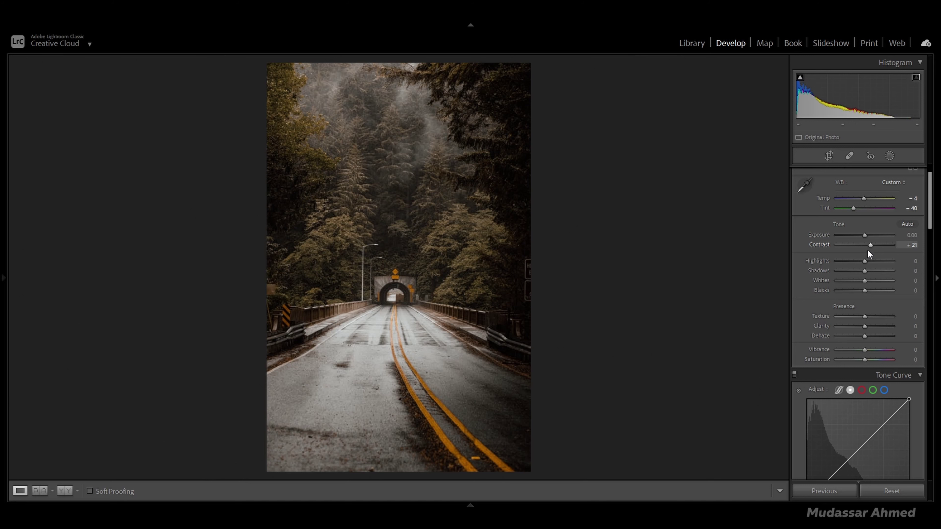
{"action": "left_click_drag", "start_coordinate": [865, 261], "coordinate": [799, 264]}
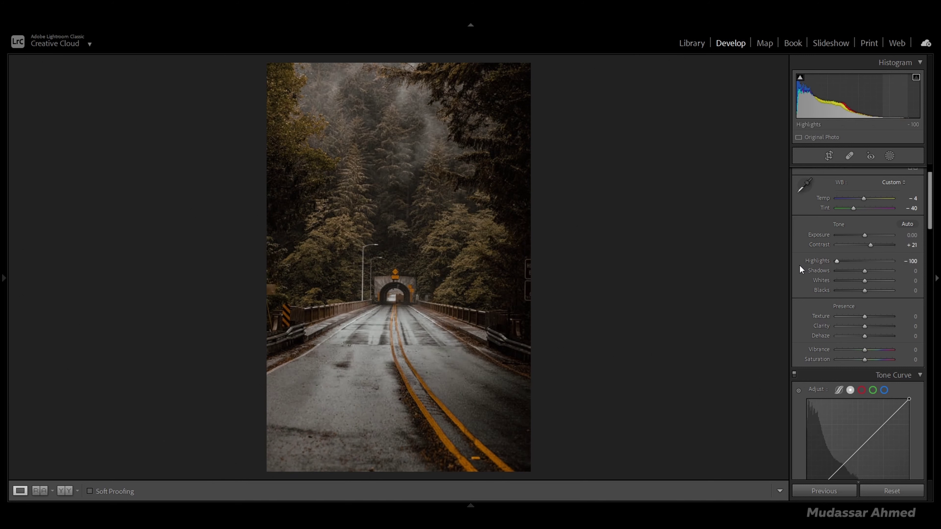
{"action": "left_click_drag", "start_coordinate": [867, 269], "coordinate": [928, 275]}
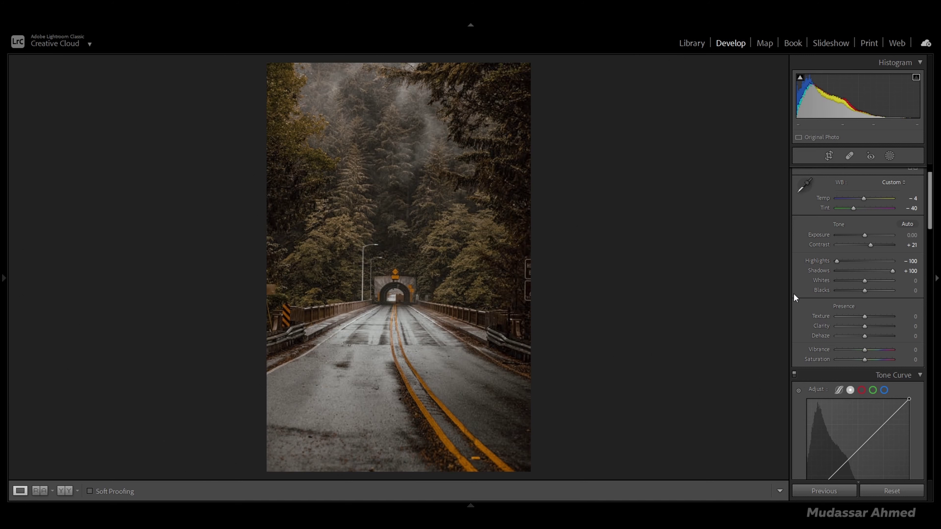
{"action": "left_click_drag", "start_coordinate": [865, 281], "coordinate": [871, 281]}
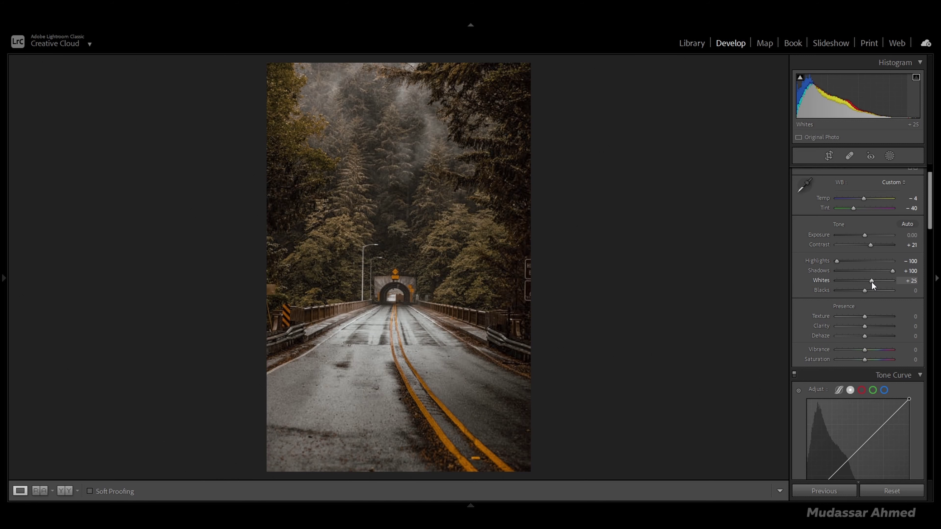
{"action": "left_click", "coordinate": [906, 281]}
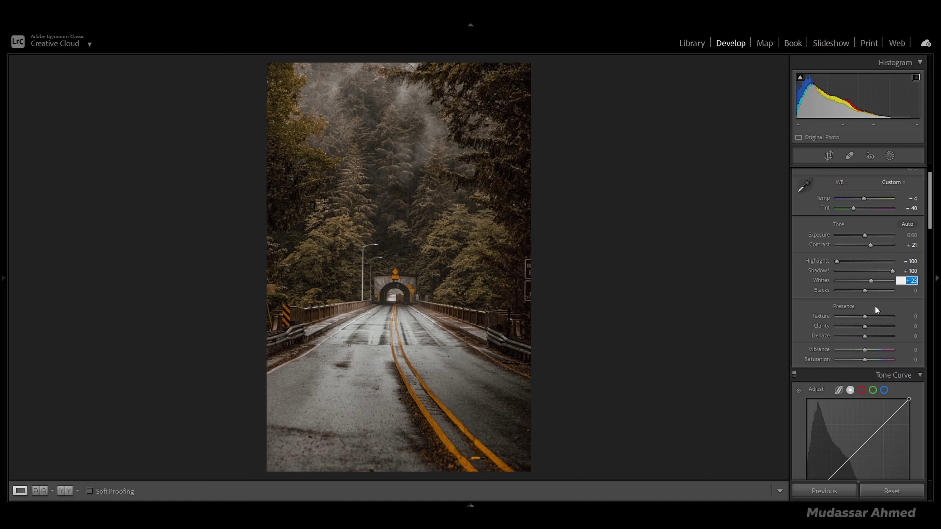
{"action": "left_click_drag", "start_coordinate": [929, 222], "coordinate": [929, 241]}
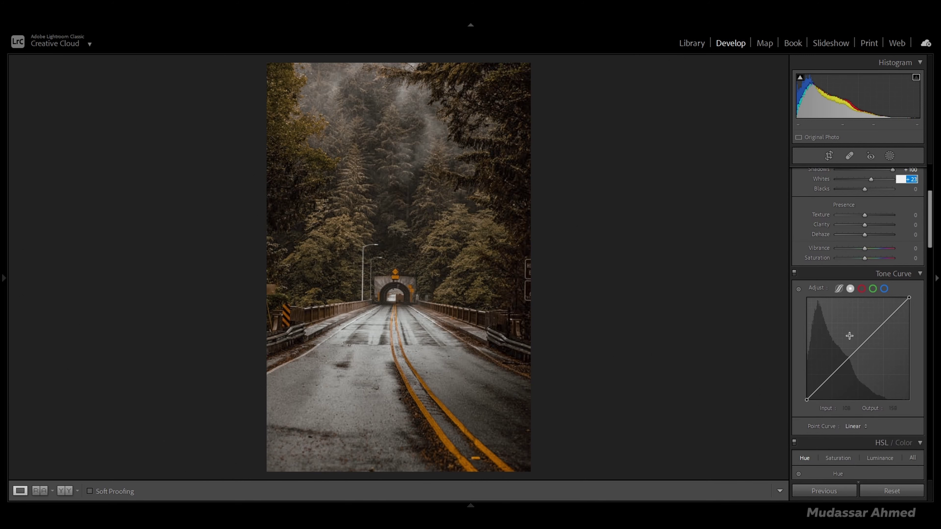
- Add shadow, midtone and highlight points to the tone curve and lift the black endpoint output to 7
{"action": "left_click", "coordinate": [832, 374]}
{"action": "left_click", "coordinate": [857, 349]}
{"action": "left_click", "coordinate": [883, 323]}
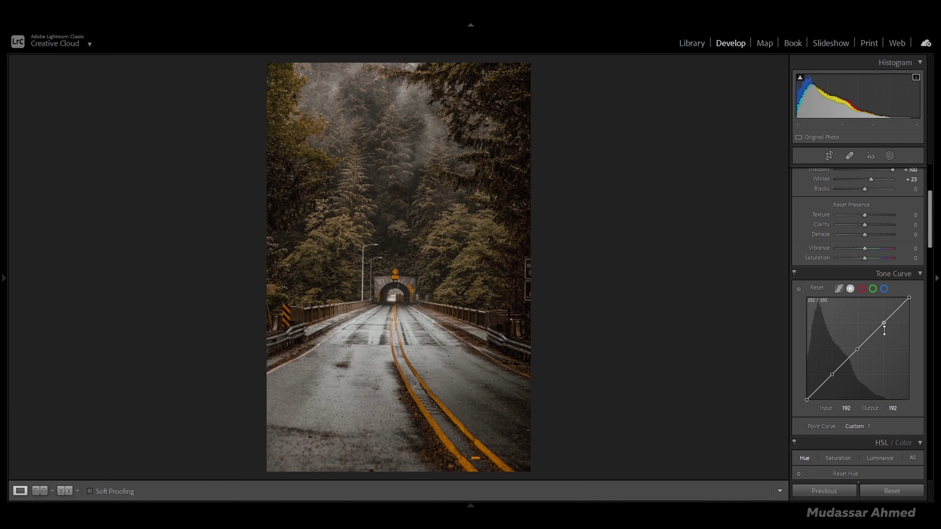
{"action": "left_click", "coordinate": [807, 399]}
{"action": "left_click", "coordinate": [890, 408]}
{"action": "key", "text": "Up"}
{"action": "key", "text": "Up"}
{"action": "key", "text": "Up"}
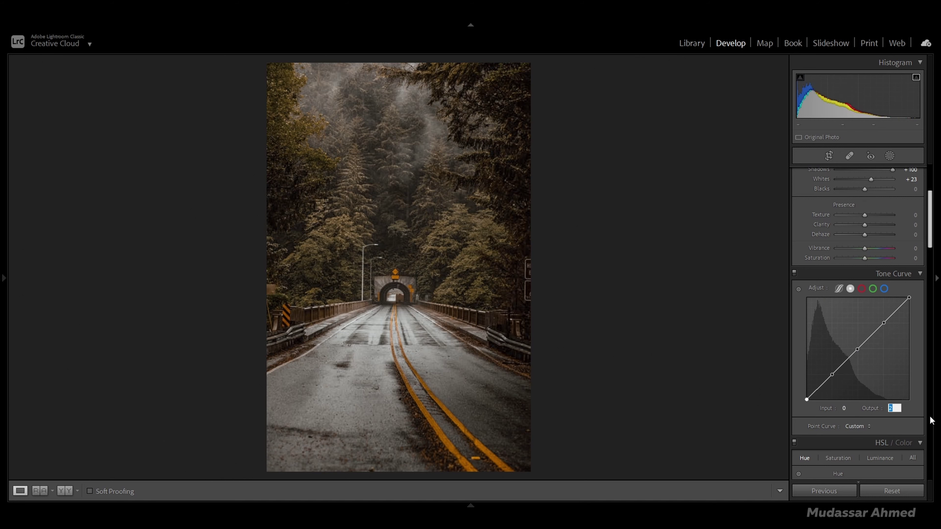
{"action": "key", "text": "Up"}
{"action": "key", "text": "Up"}
{"action": "key", "text": "Up"}
{"action": "key", "text": "Up"}
{"action": "key", "text": "Up"}
{"action": "key", "text": "Up"}
{"action": "key", "text": "Up"}
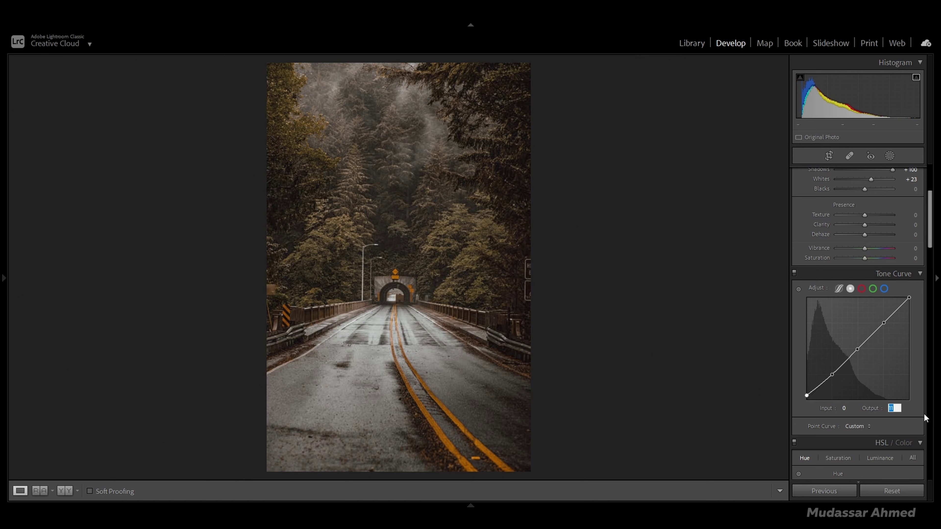
- Lower the tone curve's shadow point output to 56
{"action": "left_click", "coordinate": [832, 374]}
{"action": "left_click", "coordinate": [894, 408]}
{"action": "key", "text": "Down"}
{"action": "key", "text": "Down"}
{"action": "key", "text": "Down"}
{"action": "key", "text": "Down"}
{"action": "key", "text": "Down"}
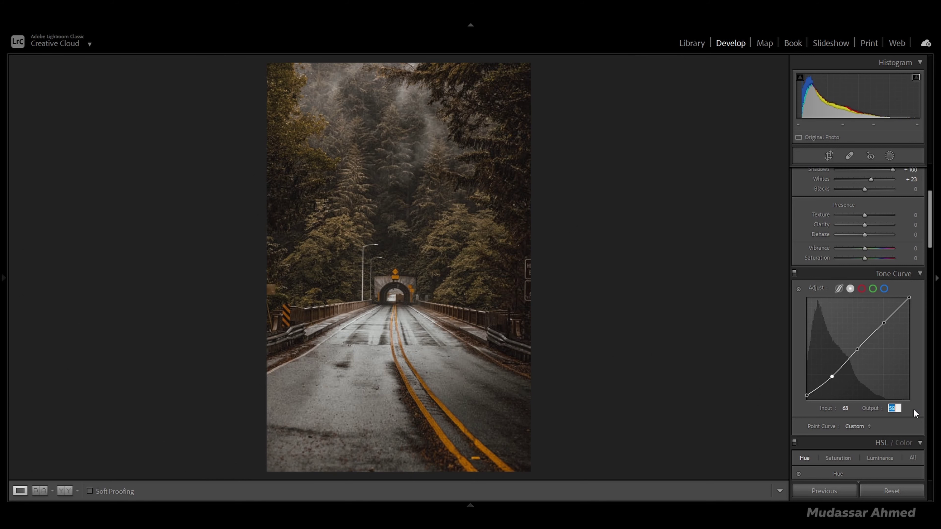
{"action": "key", "text": "Down"}
{"action": "key", "text": "Down"}
{"action": "key", "text": "Down"}
{"action": "left_click_drag", "start_coordinate": [931, 245], "coordinate": [928, 311]}
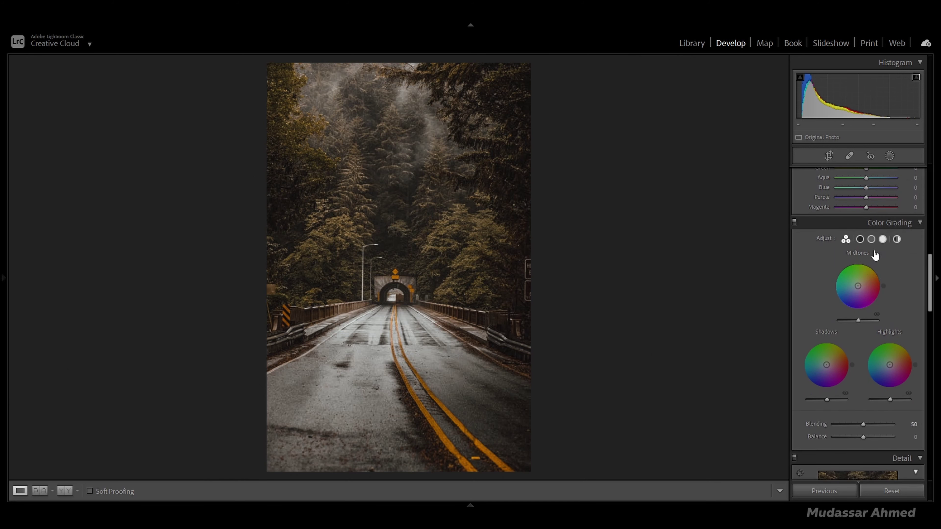
- Give the Color Grading shadows a bluish tint at Hue 205 with some saturation
{"action": "left_click", "coordinate": [859, 239]}
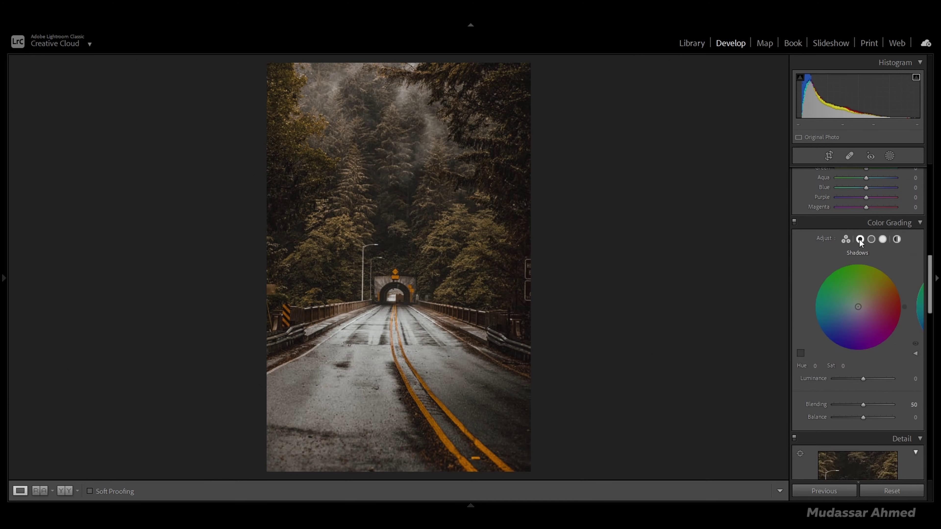
{"action": "left_click", "coordinate": [816, 366]}
{"action": "type", "text": "20"}
{"action": "type", "text": "5"}
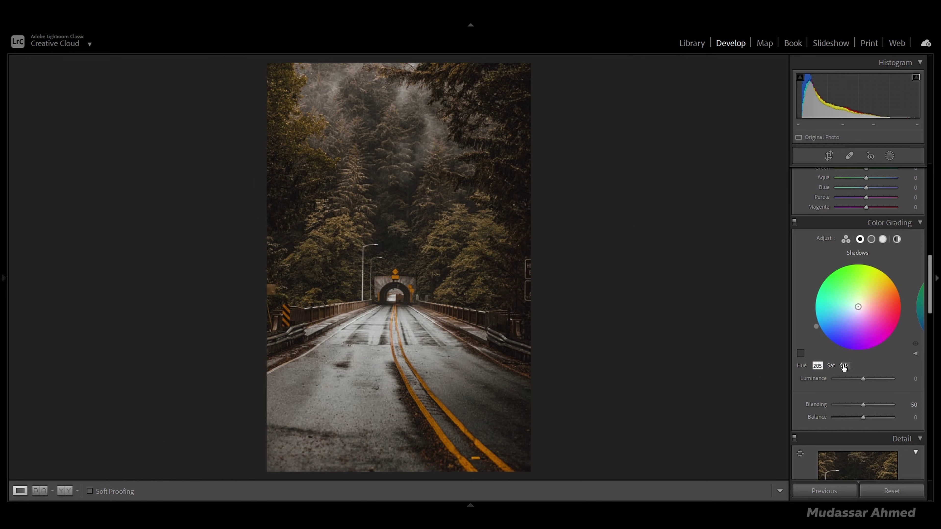
{"action": "left_click_drag", "start_coordinate": [844, 366], "coordinate": [846, 366]}
- Tint the highlights at Hue 197, Saturation 1, then switch Color Grading off
{"action": "left_click", "coordinate": [883, 240]}
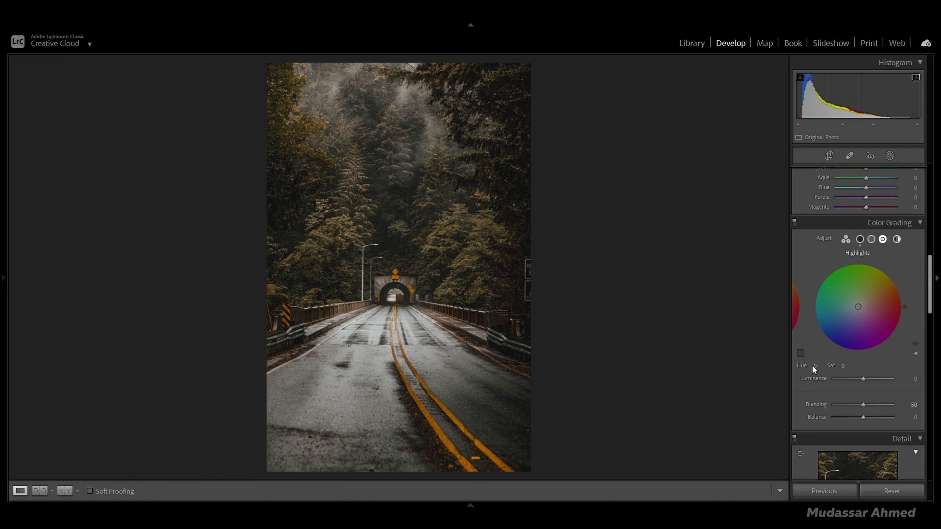
{"action": "mouse_move", "coordinate": [815, 367]}
{"action": "left_mouse_down"}
{"action": "mouse_move", "coordinate": [888, 367]}
{"action": "mouse_move", "coordinate": [844, 364]}
{"action": "left_mouse_up"}
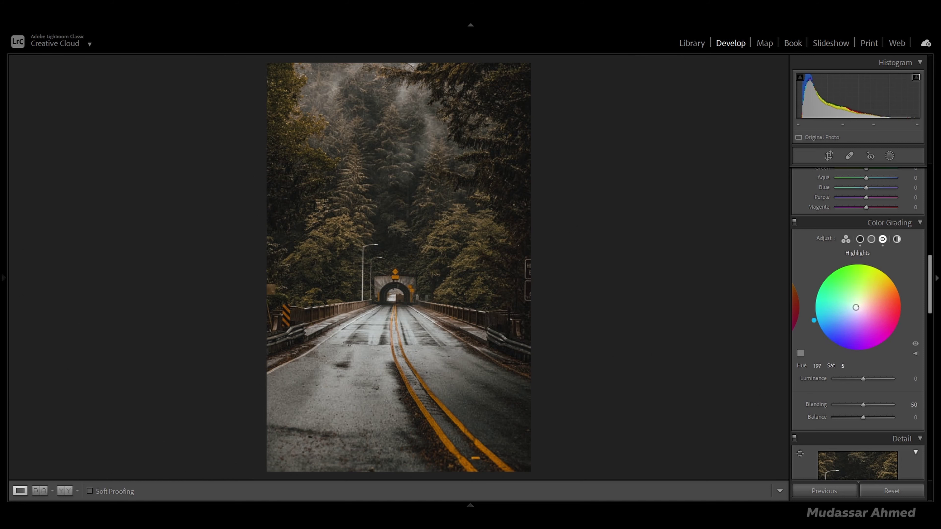
{"action": "left_click_drag", "start_coordinate": [852, 308], "coordinate": [858, 307]}
{"action": "left_click", "coordinate": [793, 221]}
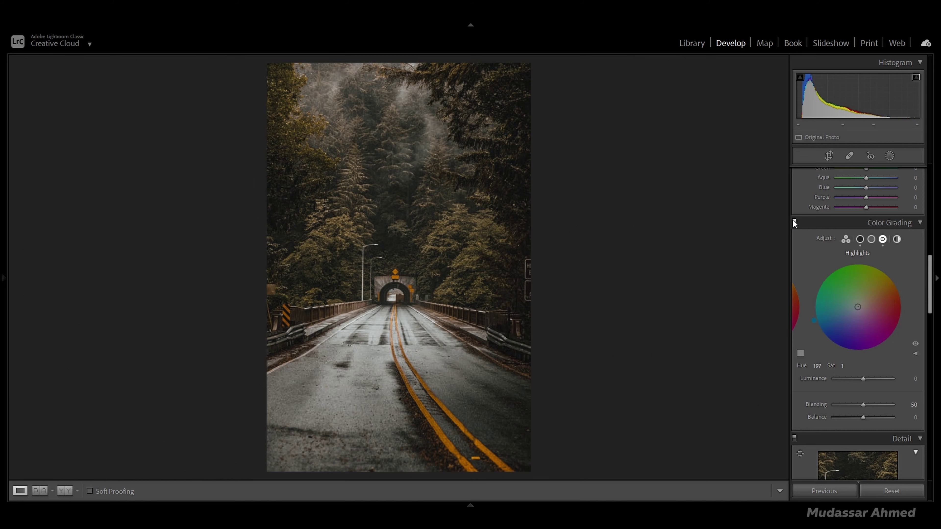
{"action": "left_click", "coordinate": [793, 221]}
{"action": "key", "text": "backslash"}
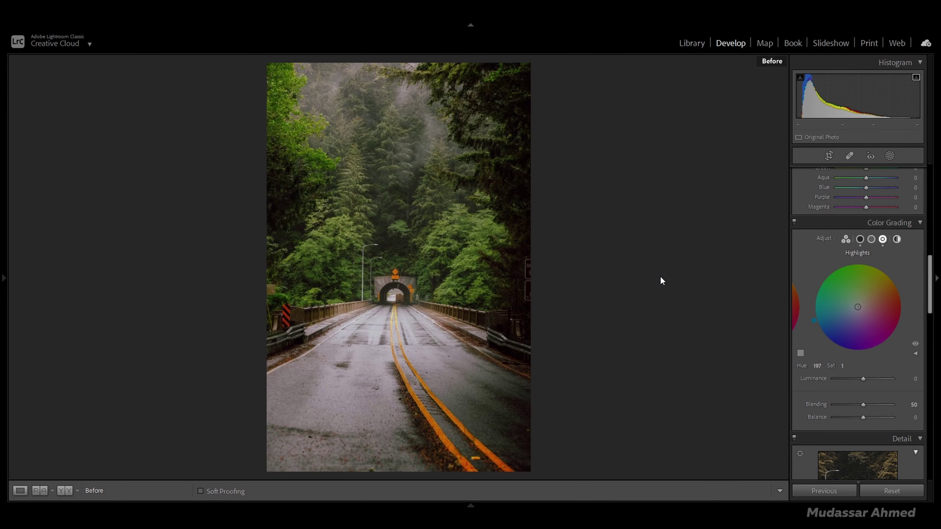
{"action": "key", "text": "backslash"}
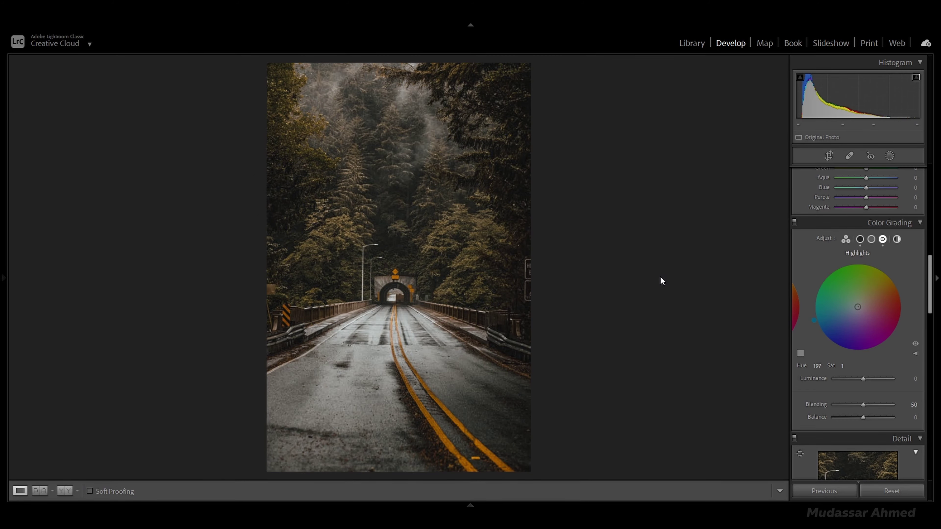
{"action": "key", "text": "backslash"}
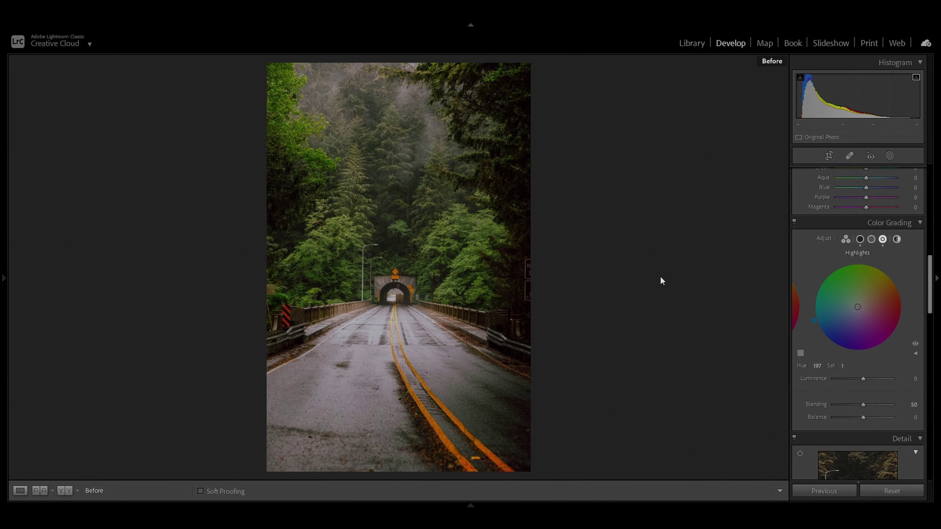
{"action": "key", "text": "backslash"}
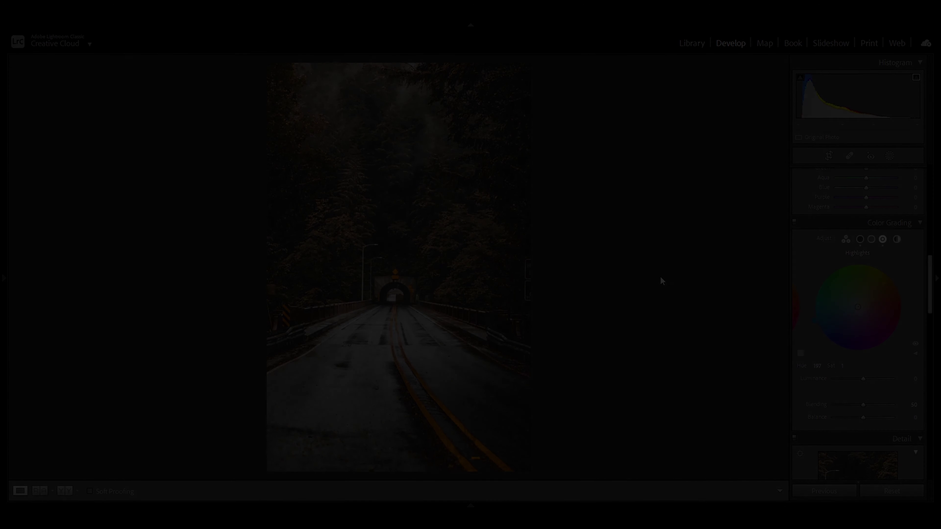